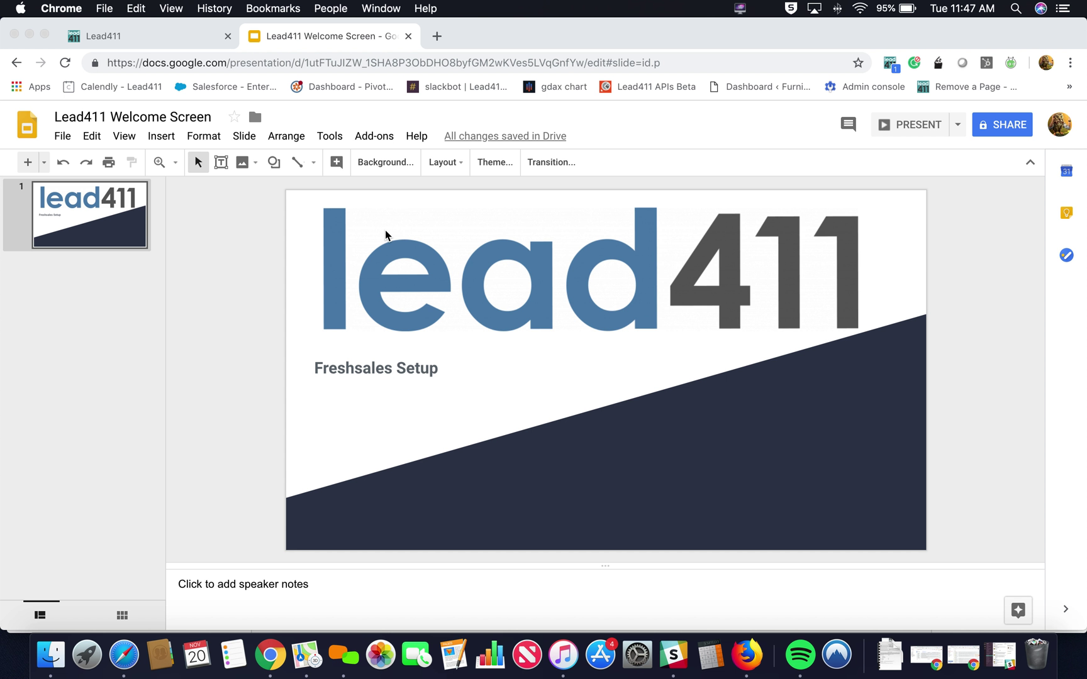
# Close the Google Slides welcome presentation tab to return to the Lead411 News dashboard
pyautogui.click(408, 38)
pyautogui.click(408, 38)
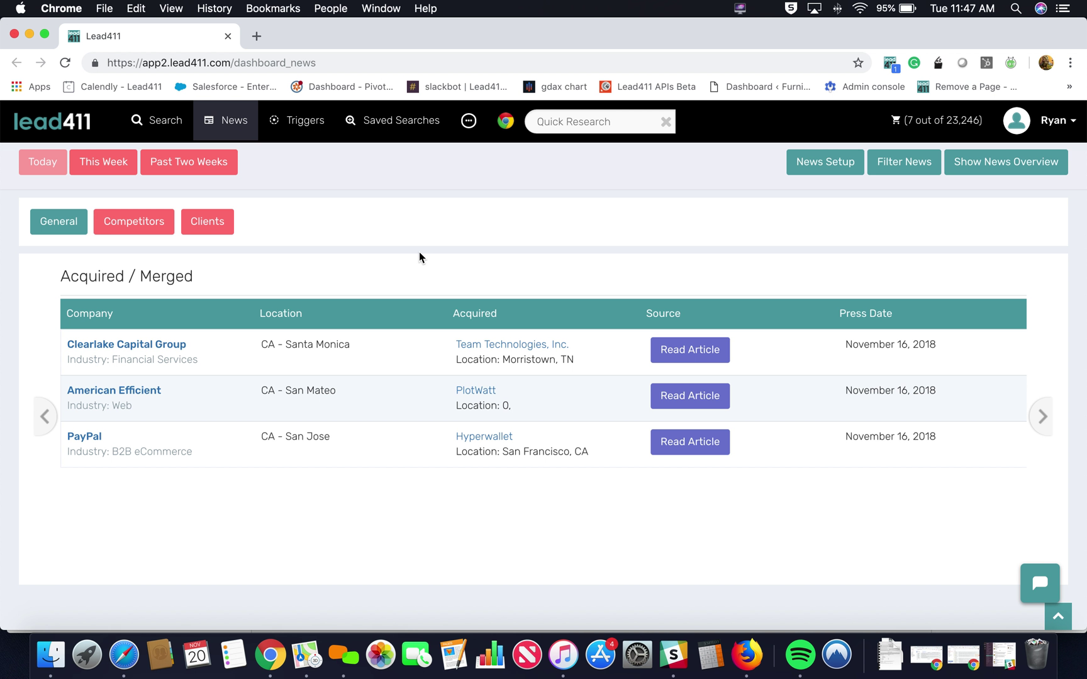
# Go to Account Settings from the account menu and expand Setup CRM for Exports to the FreshSales CRM row
pyautogui.click(1039, 140)
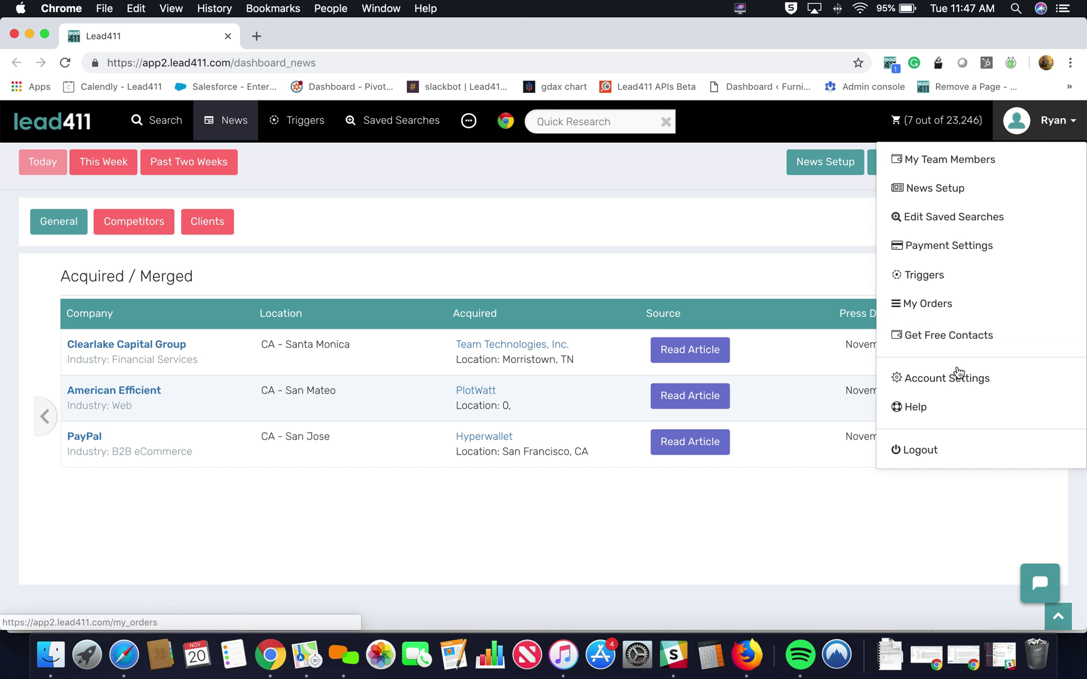
pyautogui.click(957, 382)
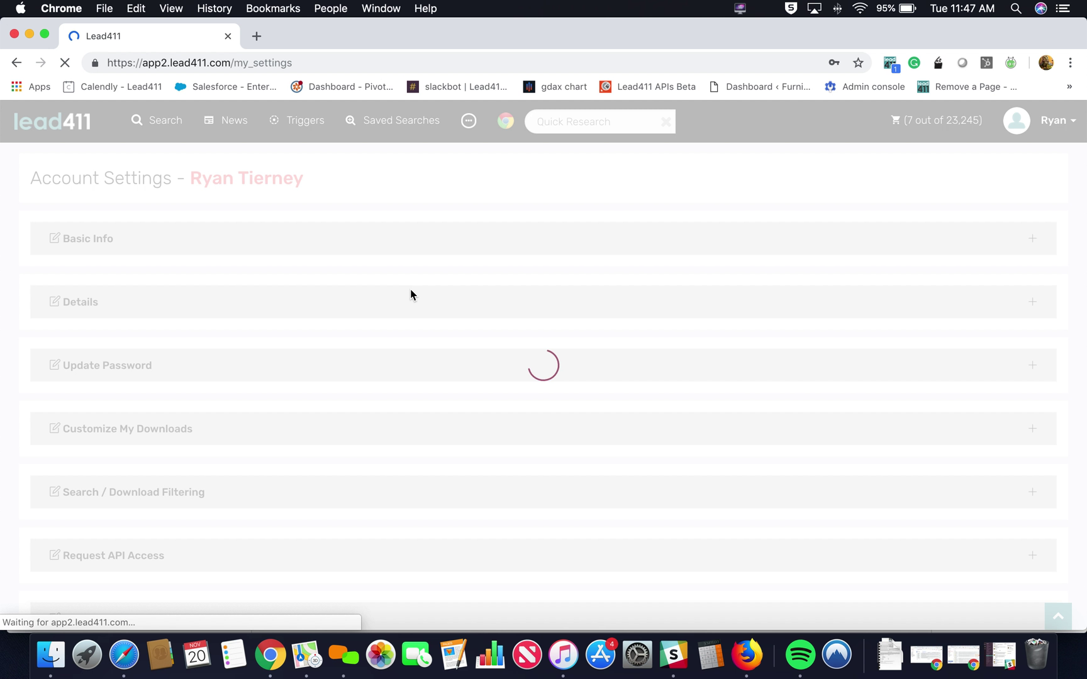
pyautogui.scroll(-3, 411, 294)
pyautogui.scroll(-5, 411, 294)
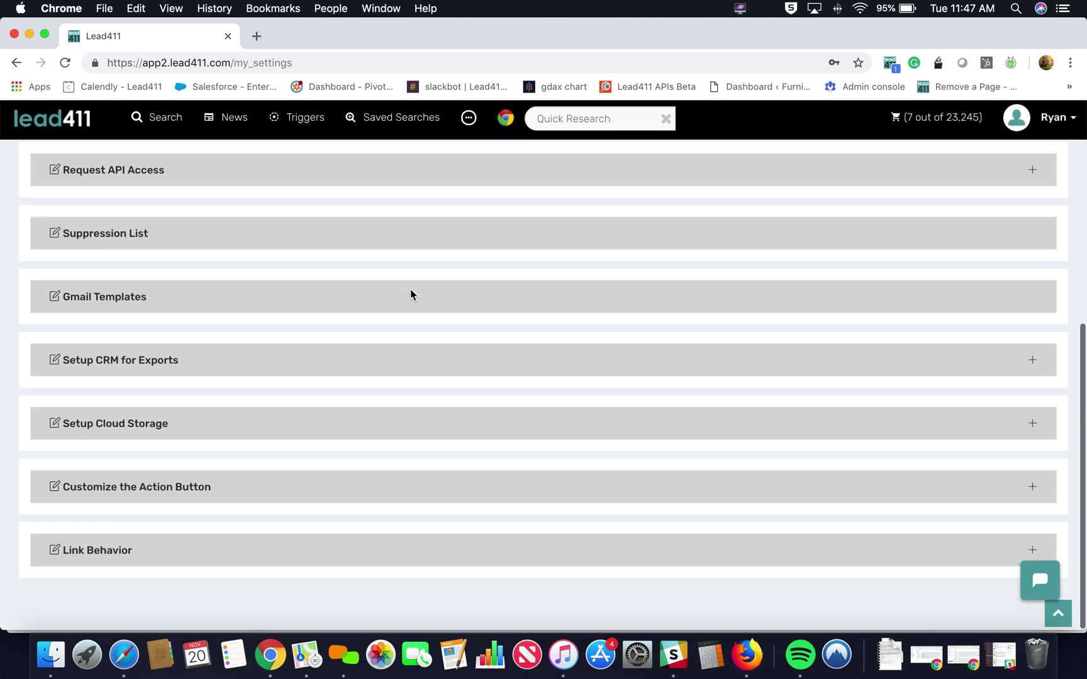
pyautogui.click(195, 365)
pyautogui.scroll(-10, 292, 431)
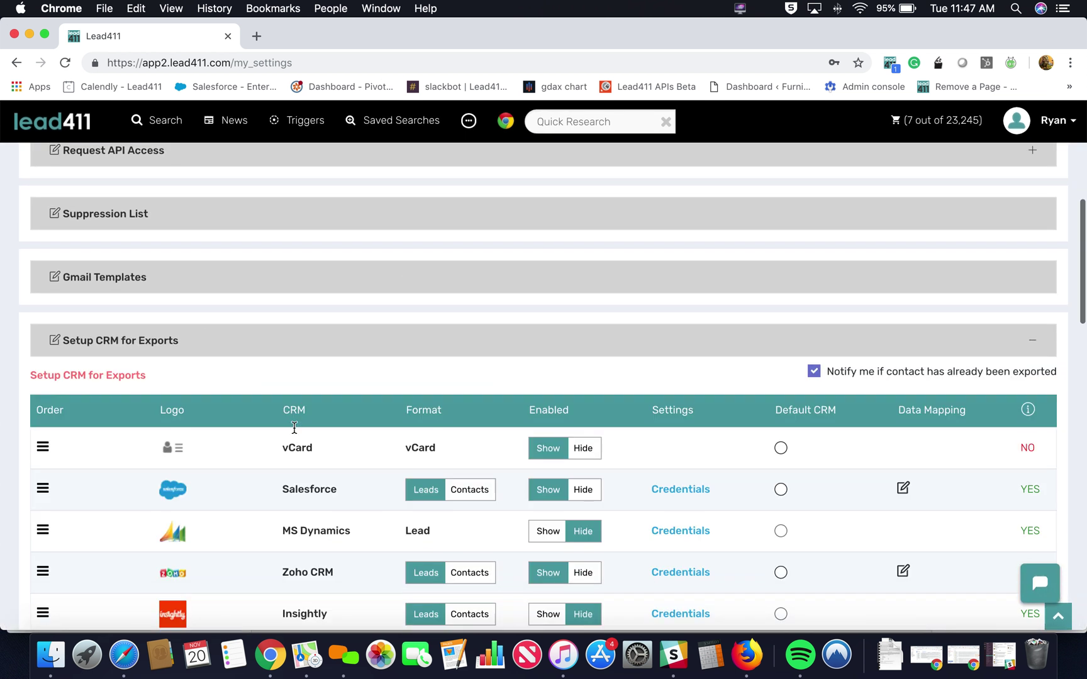
pyautogui.scroll(-15, 294, 433)
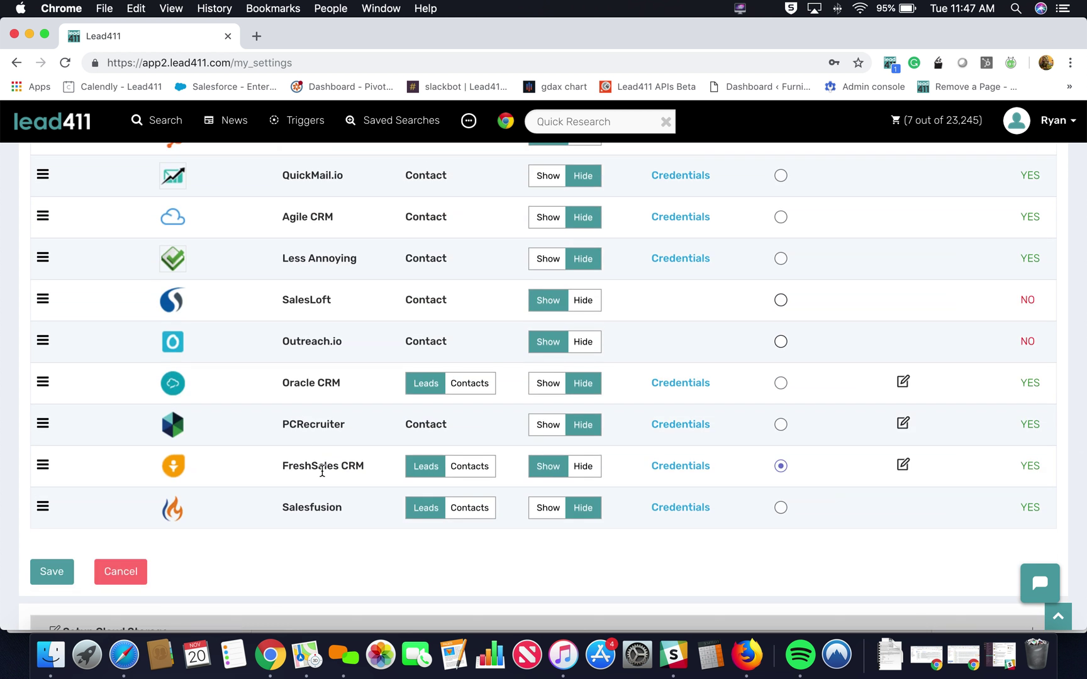
# Check the FreshSales CRM Account URL and API key, and test them successfully
pyautogui.click(681, 466)
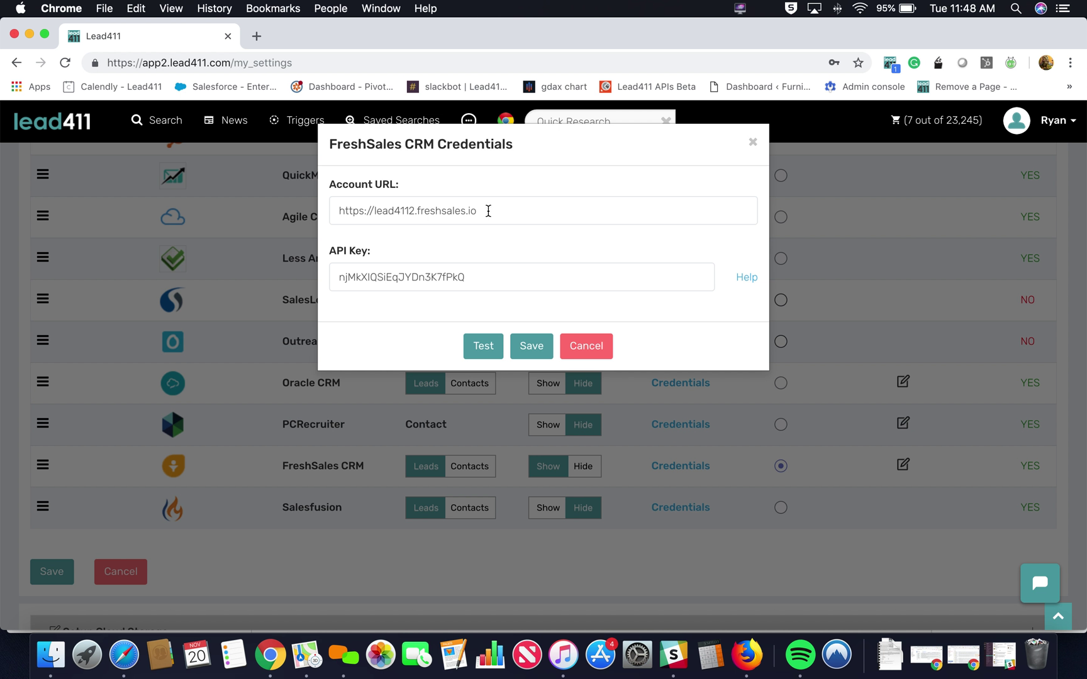
pyautogui.click(480, 278)
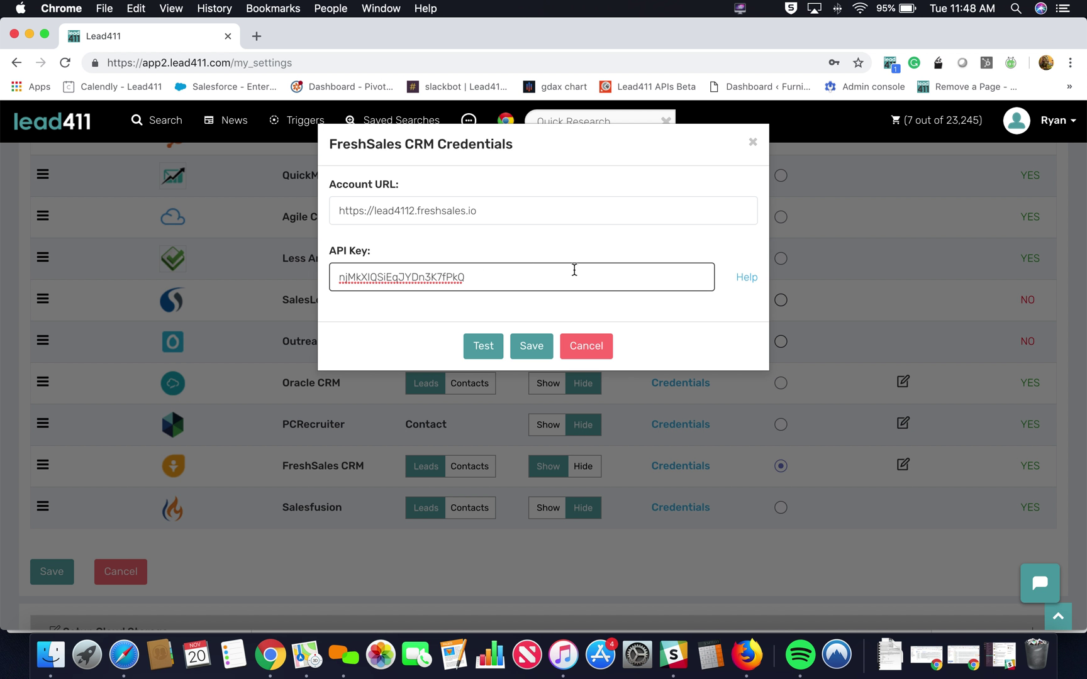
pyautogui.click(472, 347)
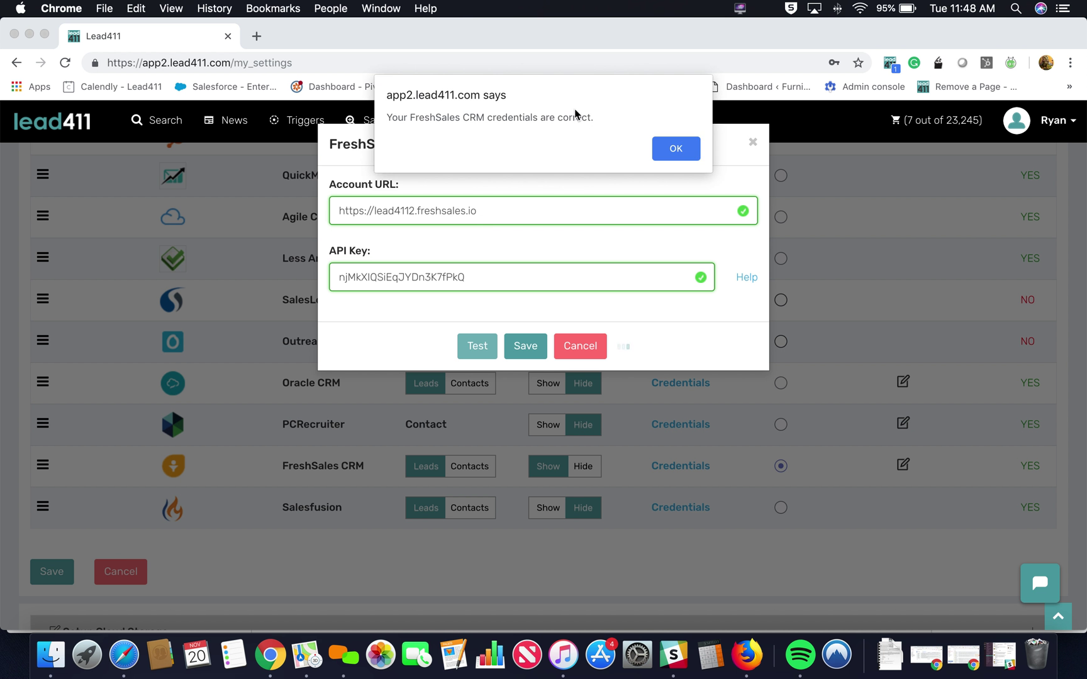
pyautogui.click(663, 151)
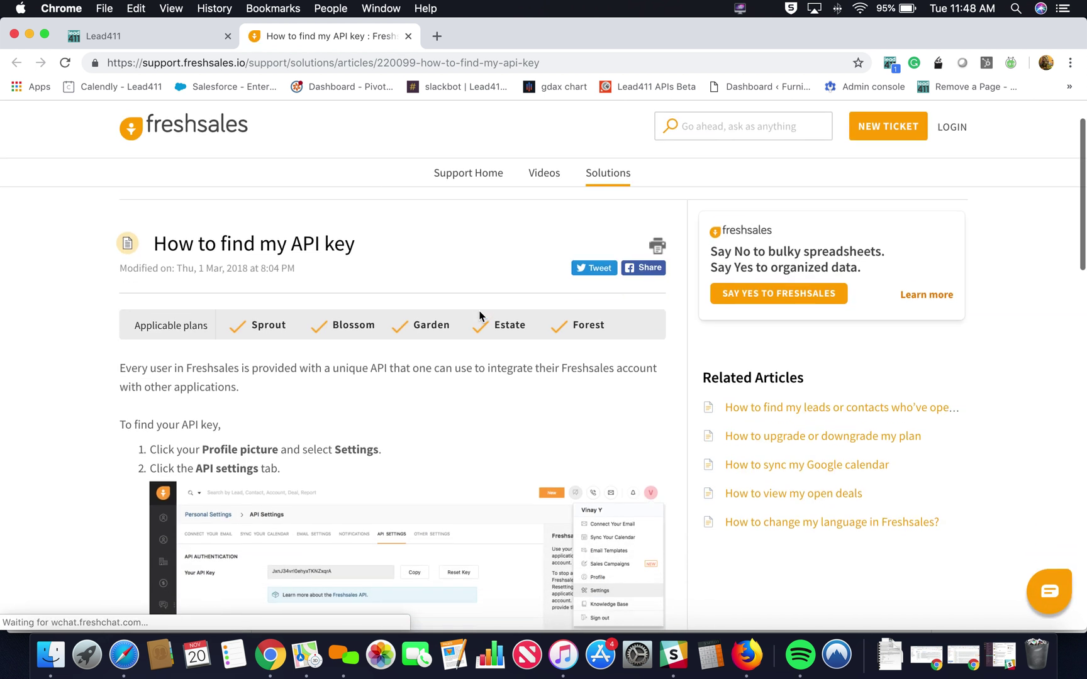
pyautogui.scroll(-2, 479, 316)
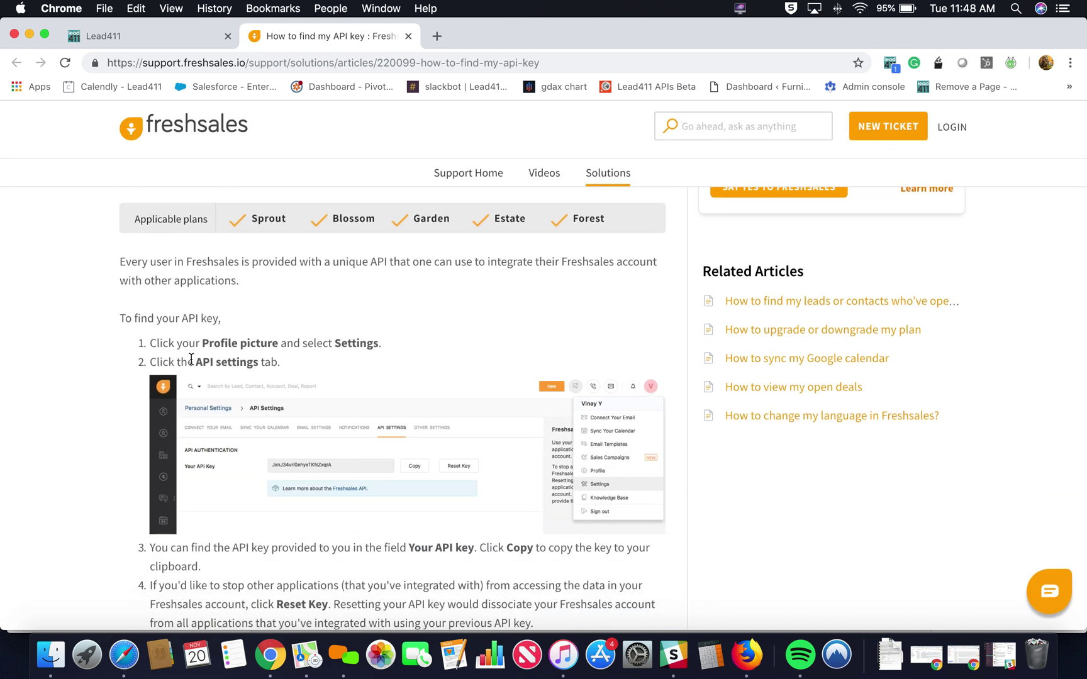
# Read the API key help article, close it, and save the FreshSales CRM credentials
pyautogui.moveTo(187, 362); pyautogui.dragTo(274, 359)
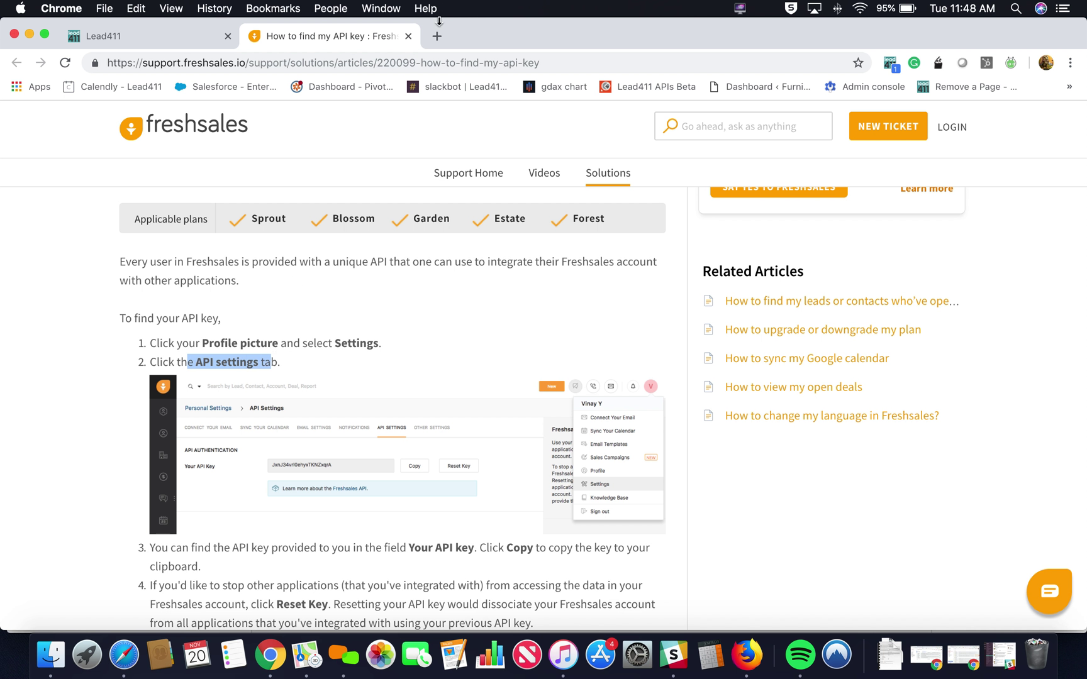
pyautogui.click(408, 36)
pyautogui.click(522, 351)
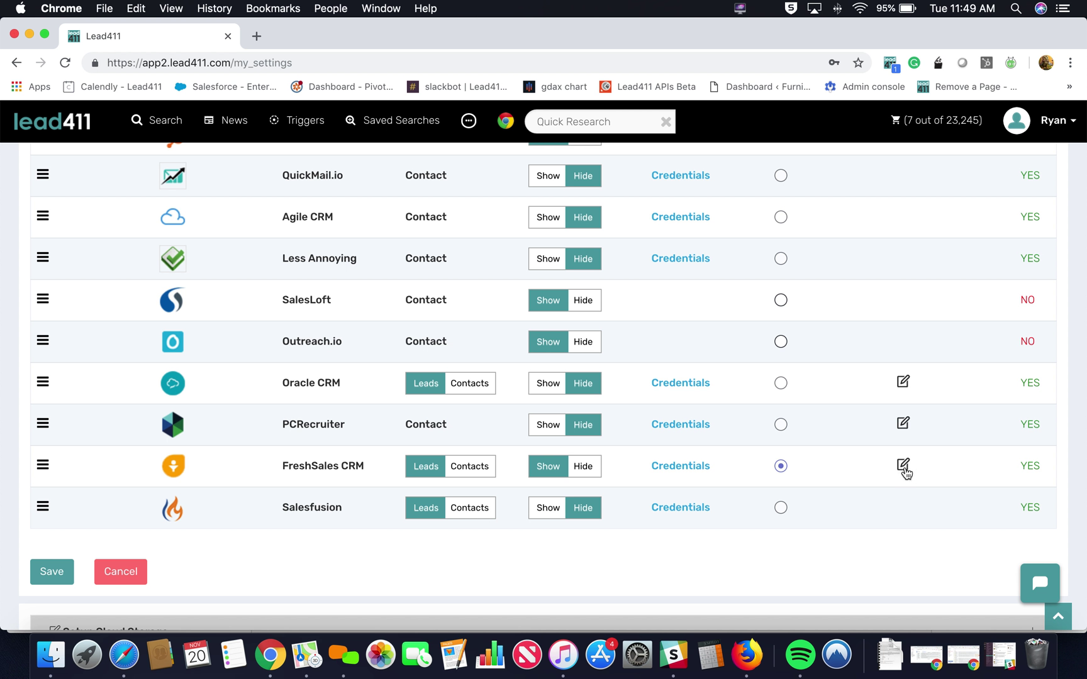
# Save the CRM export settings with FreshSales CRM selected as Default CRM
pyautogui.moveTo(894, 477)
pyautogui.click(54, 576)
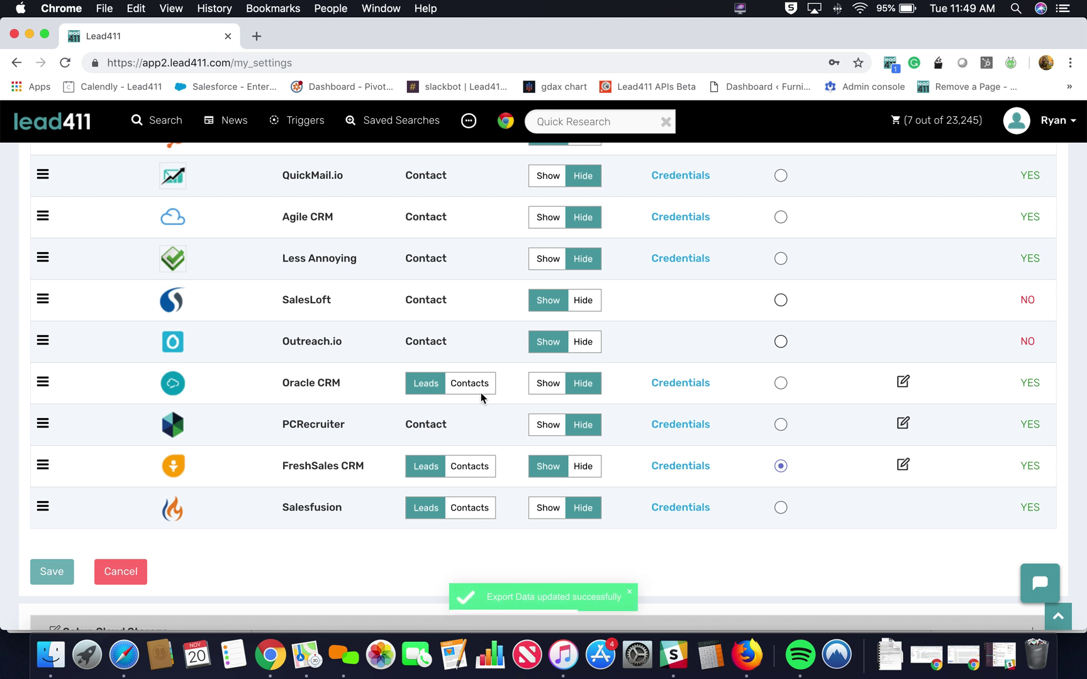
pyautogui.click(402, 133)
# Run the saved Python/Engineer/Chicago search for 1,315 contacts and view a contact's unlock-and-push options
pyautogui.click(401, 155)
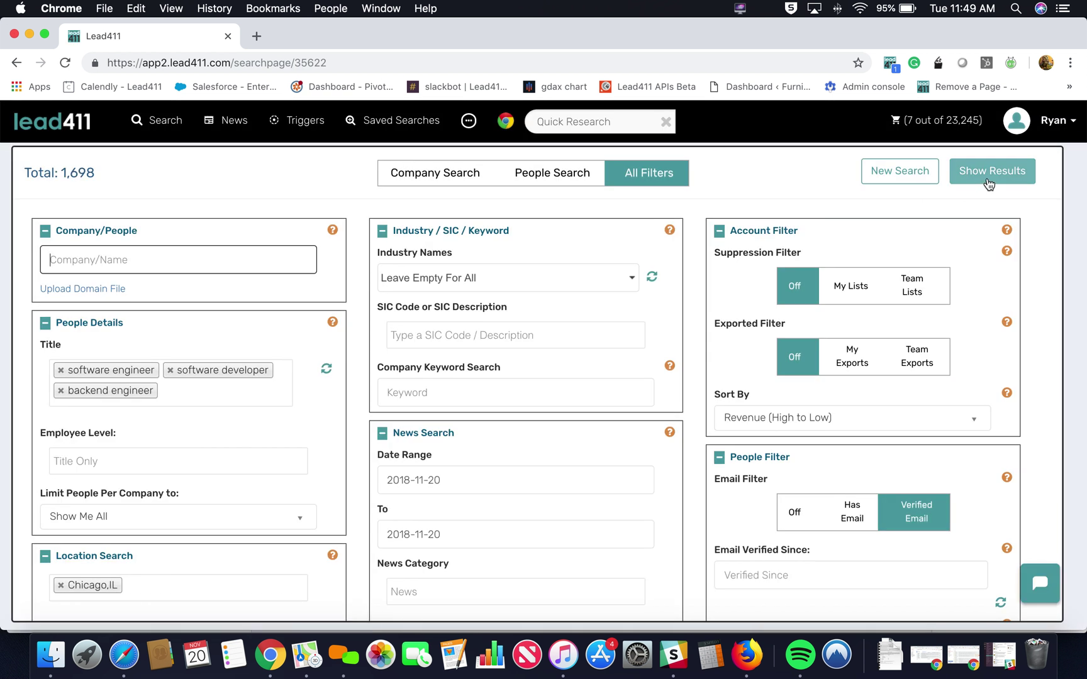
pyautogui.click(987, 179)
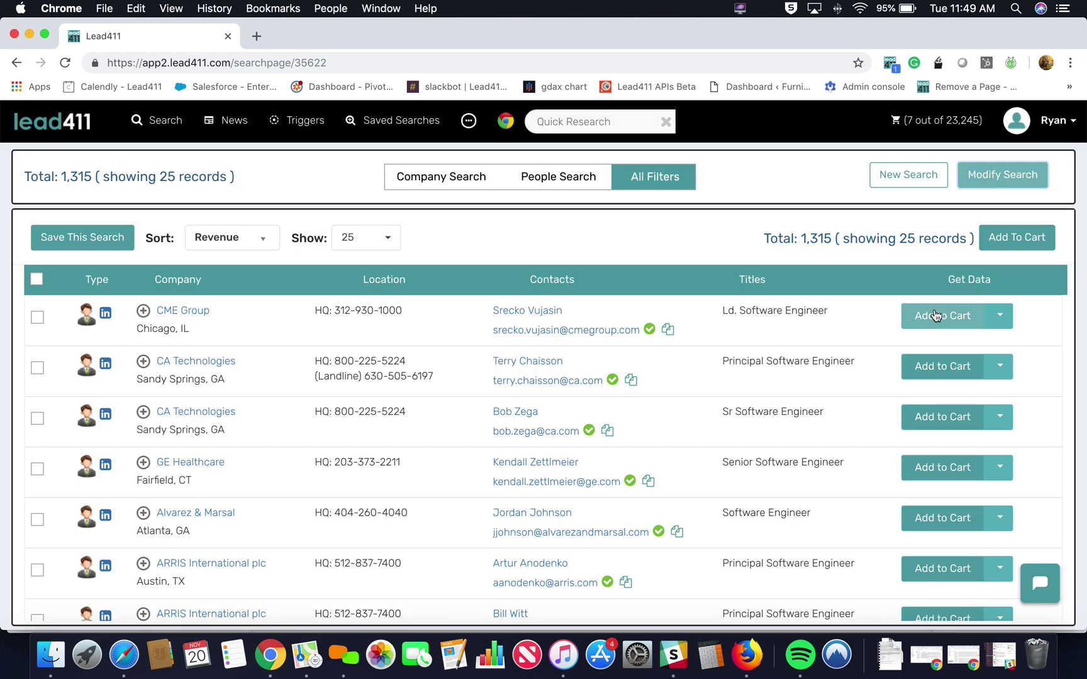
pyautogui.click(1001, 318)
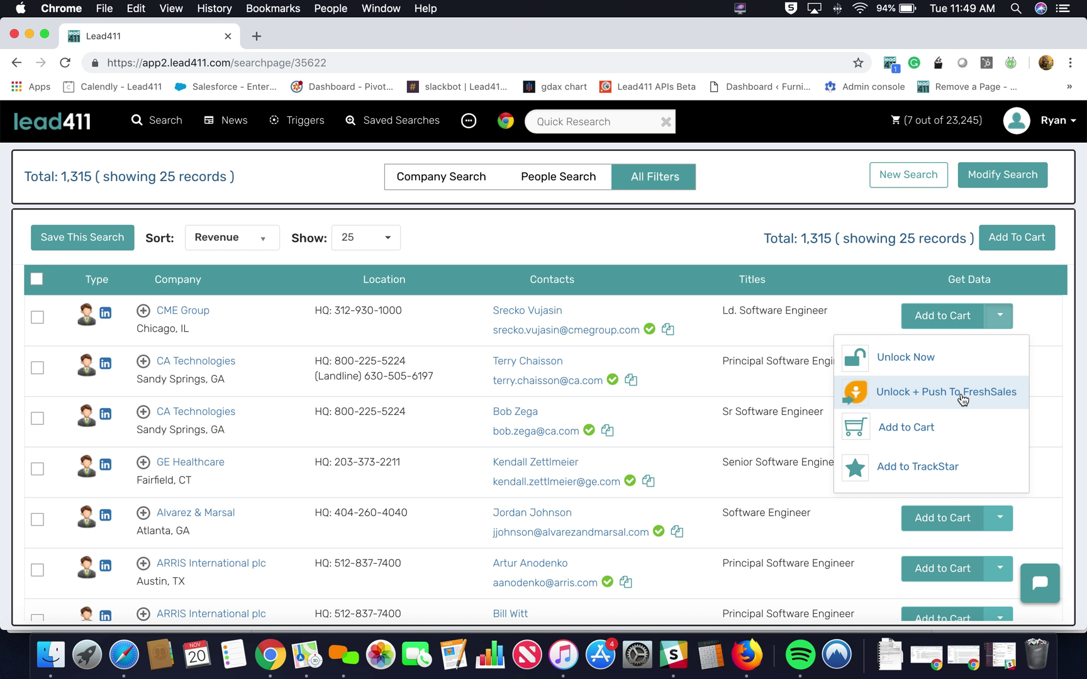
pyautogui.click(922, 247)
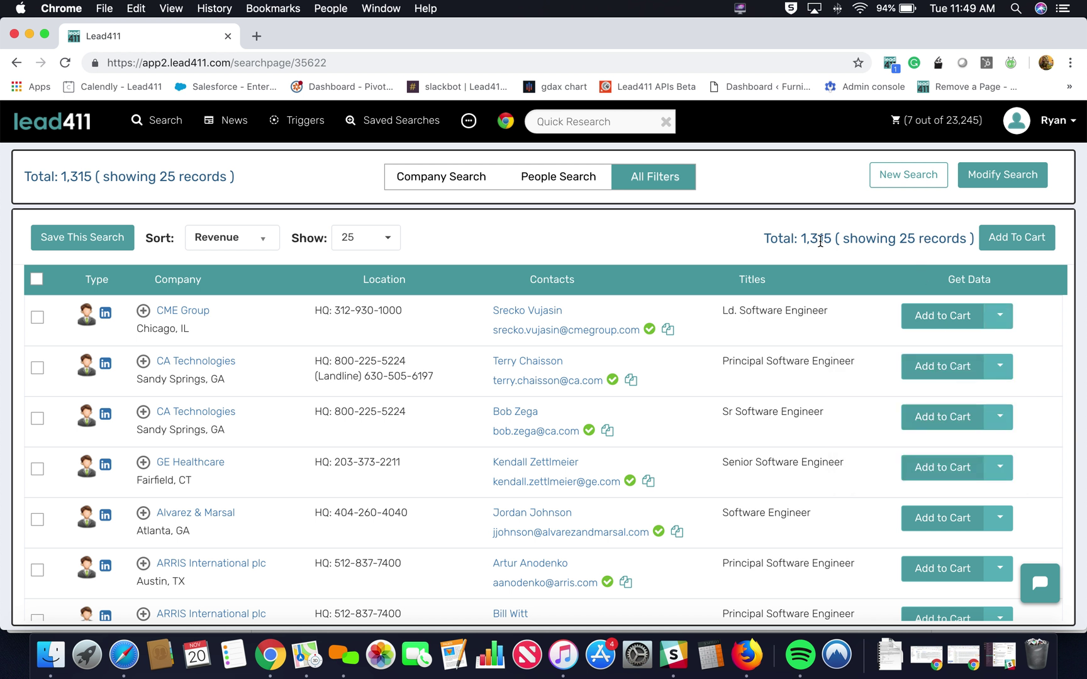
pyautogui.moveTo(837, 240); pyautogui.dragTo(801, 241)
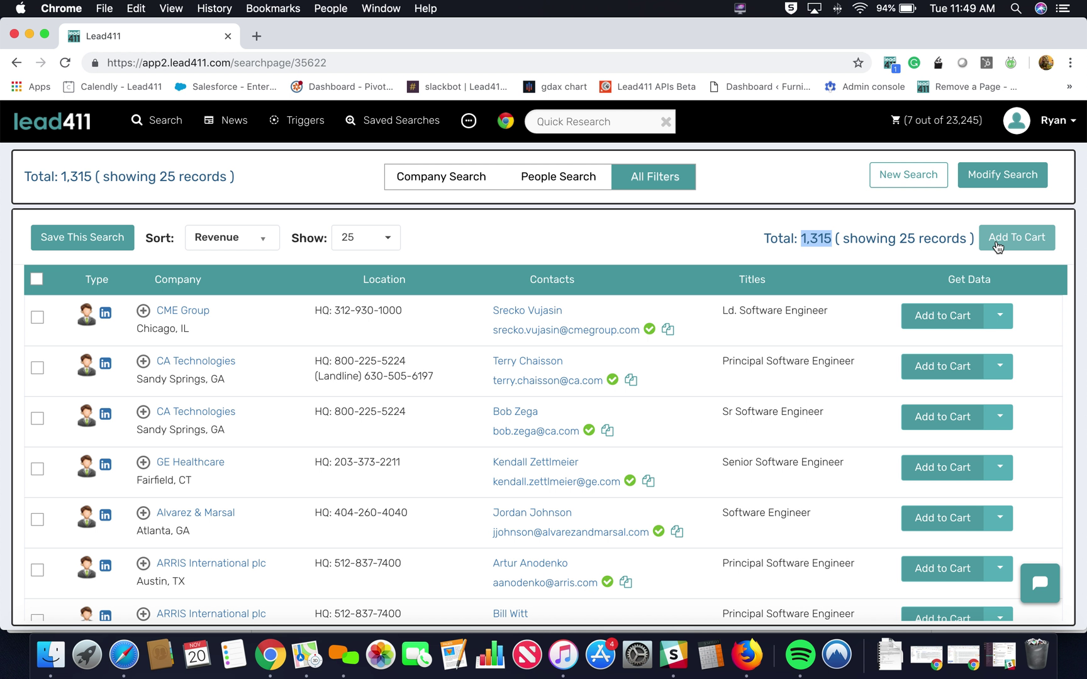
pyautogui.click(999, 316)
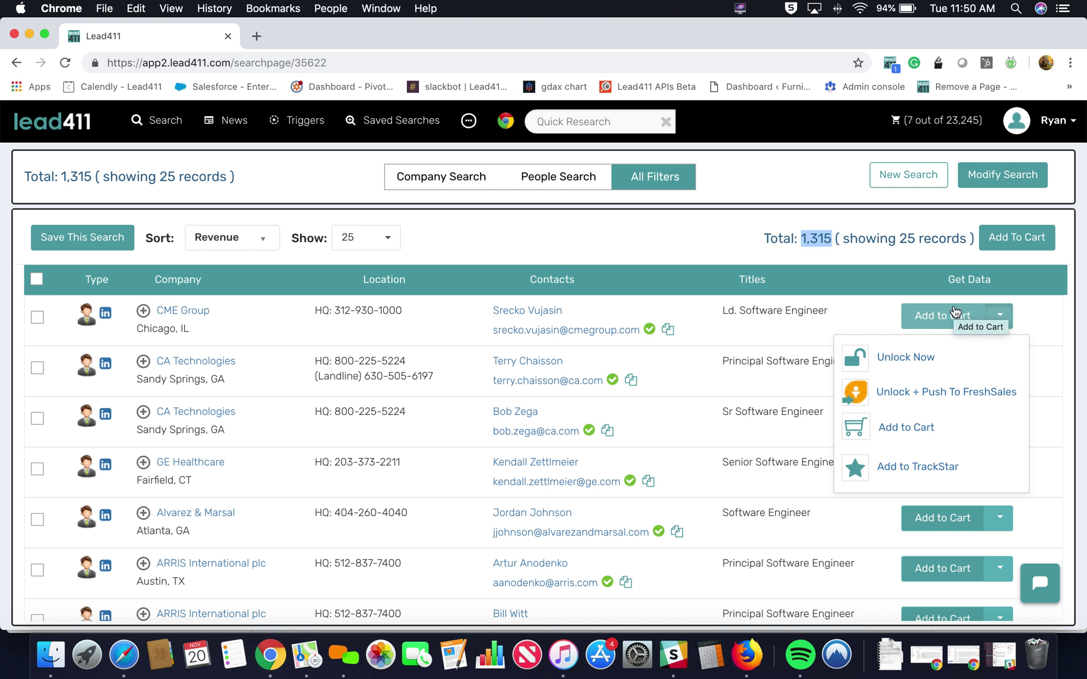
pyautogui.click(1046, 124)
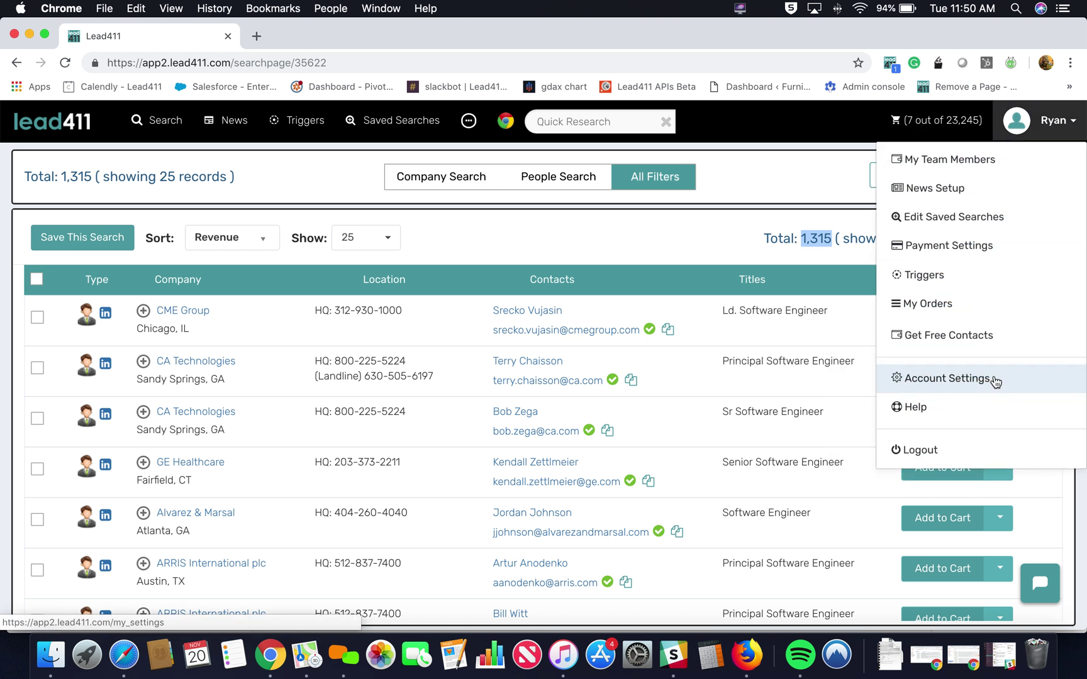
# Open LinkedIn profiles for the GE Healthcare and CA Technologies contacts in new tabs
pyautogui.click(771, 237)
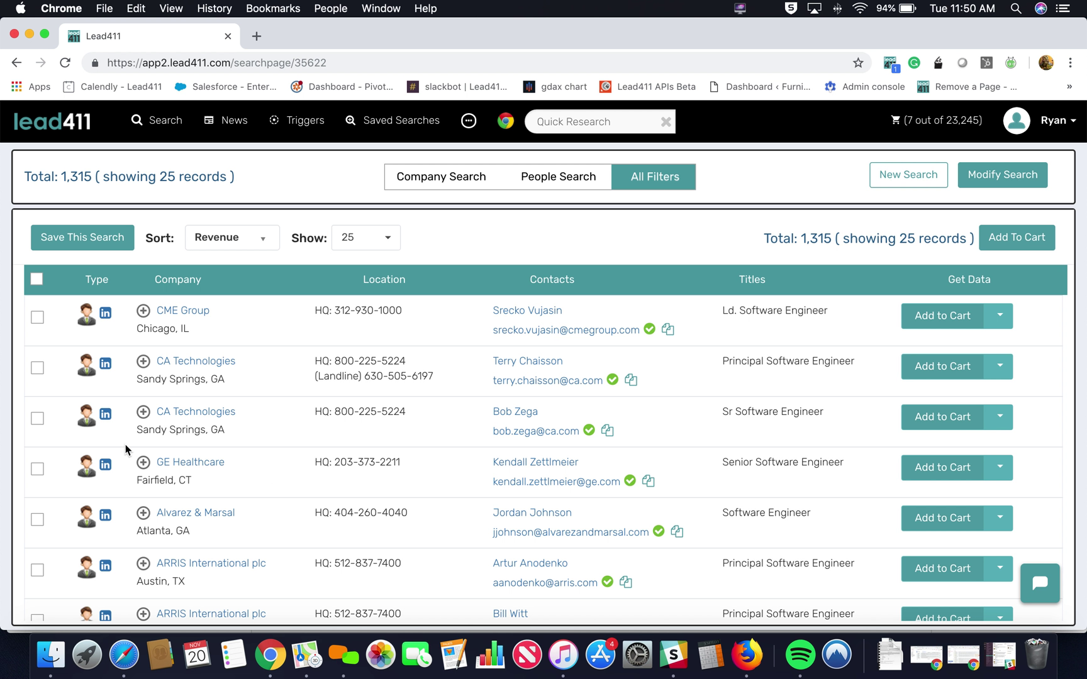
pyautogui.click(106, 466)
pyautogui.click(106, 415)
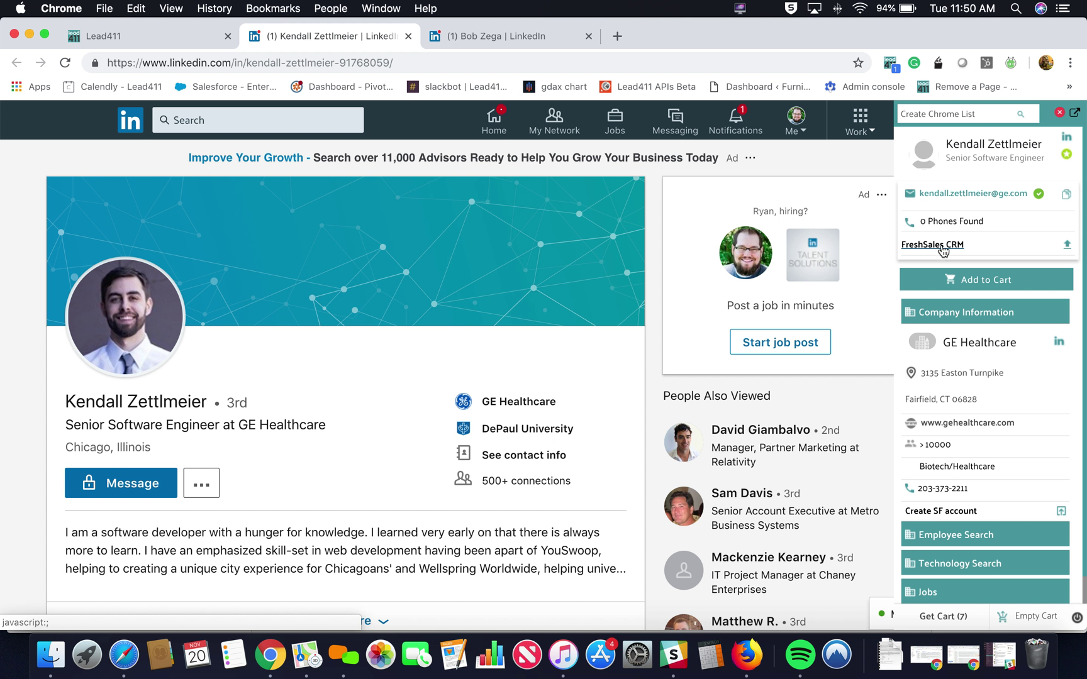
# Export the GE Healthcare engineer to FreshSales CRM from LinkedIn, then return to the Lead411 results
pyautogui.click(941, 245)
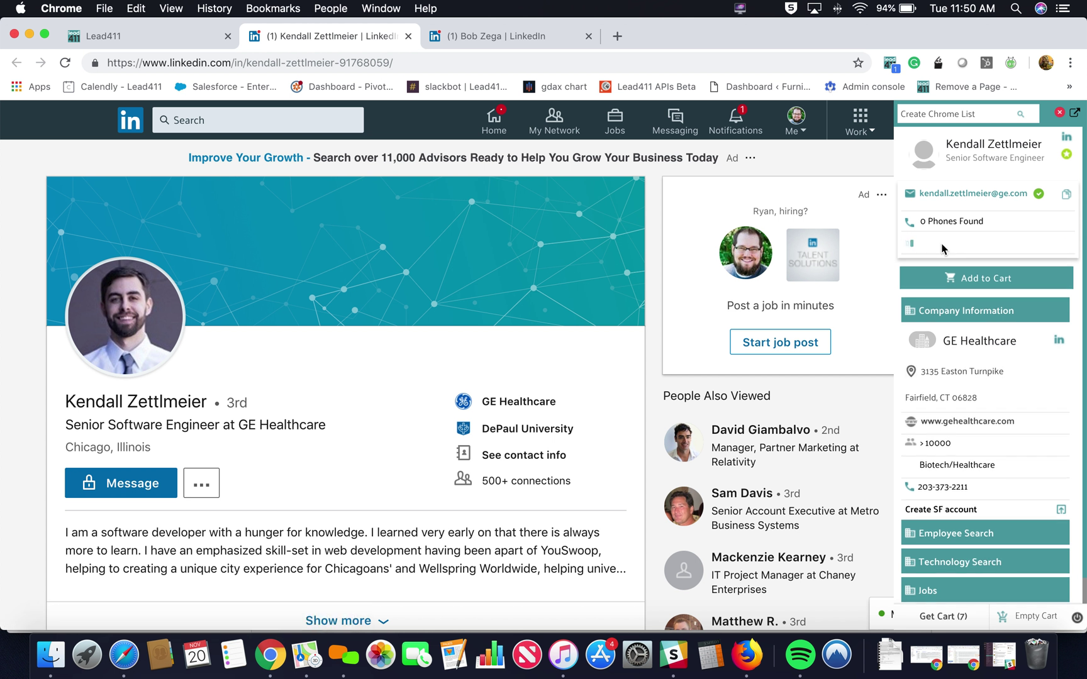
pyautogui.click(662, 152)
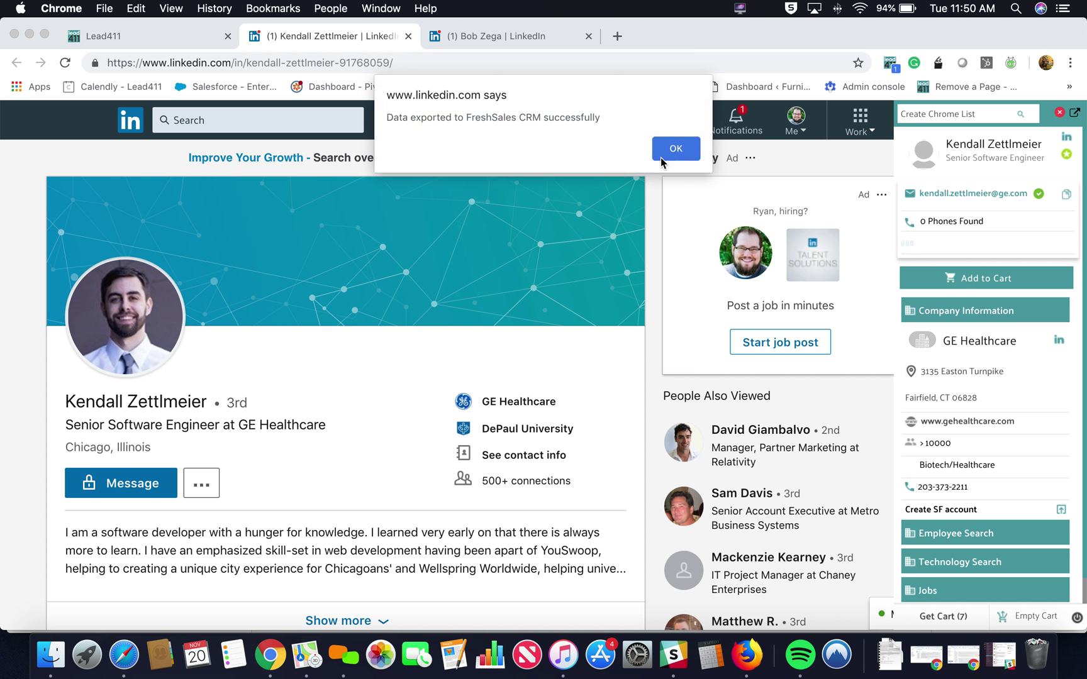
pyautogui.moveTo(395, 121); pyautogui.dragTo(592, 120)
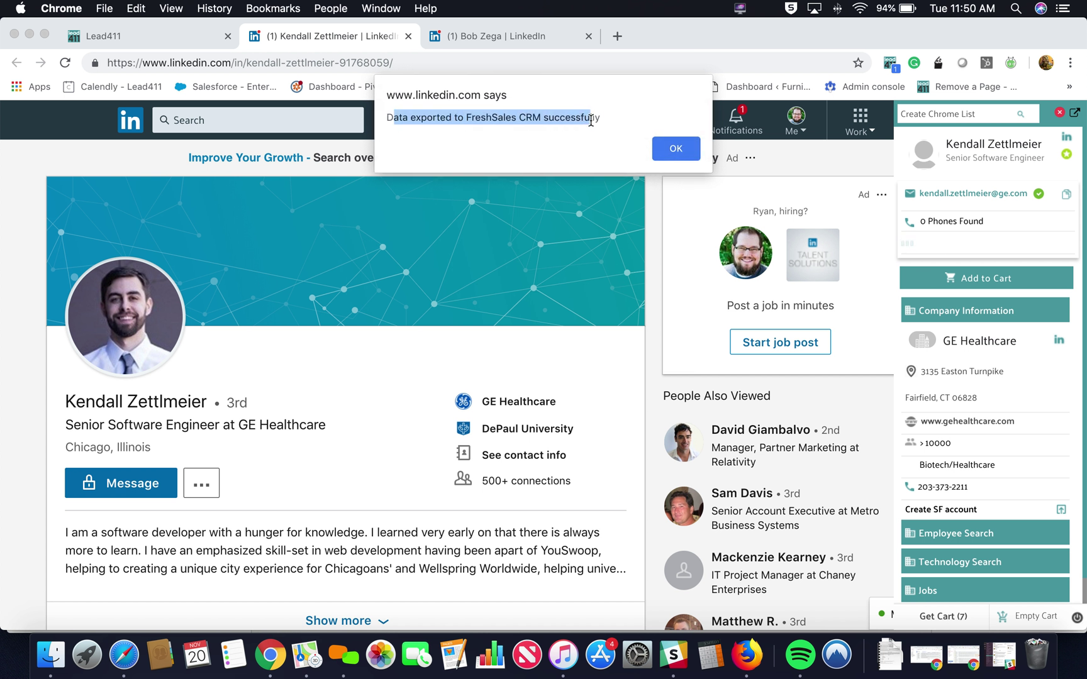
pyautogui.click(686, 151)
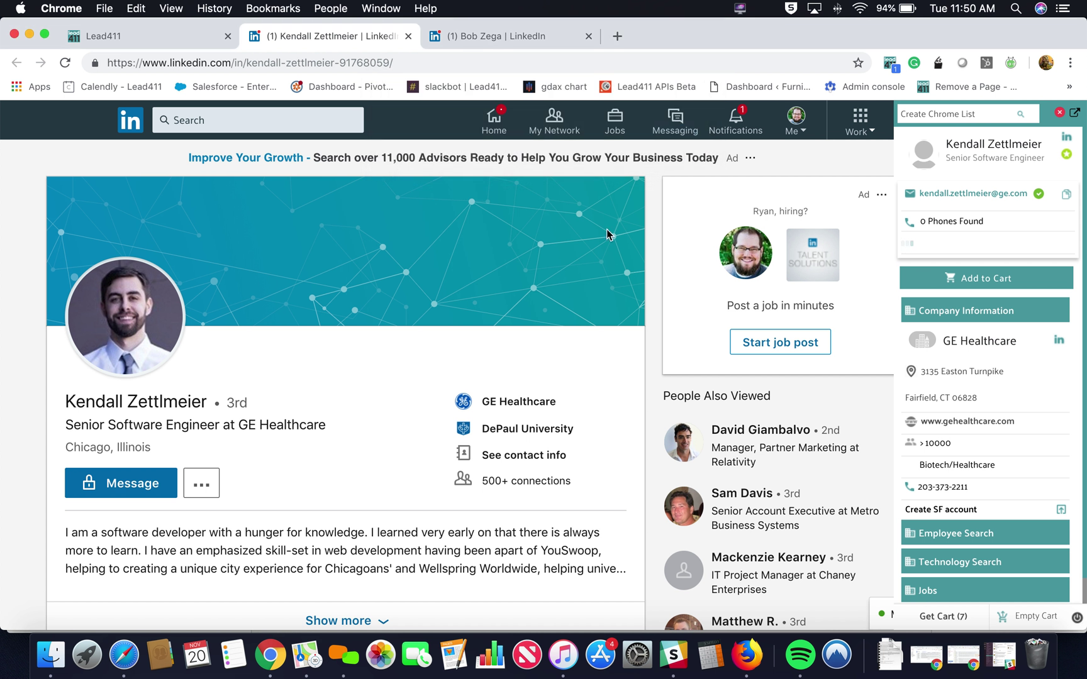
pyautogui.click(138, 37)
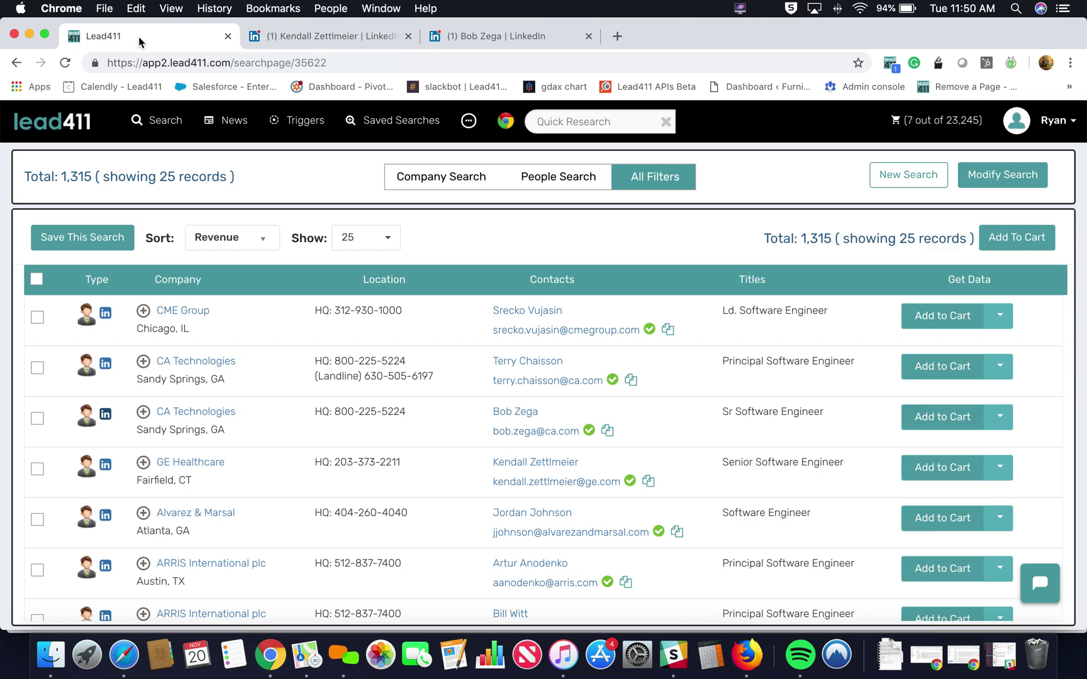
pyautogui.click(739, 7)
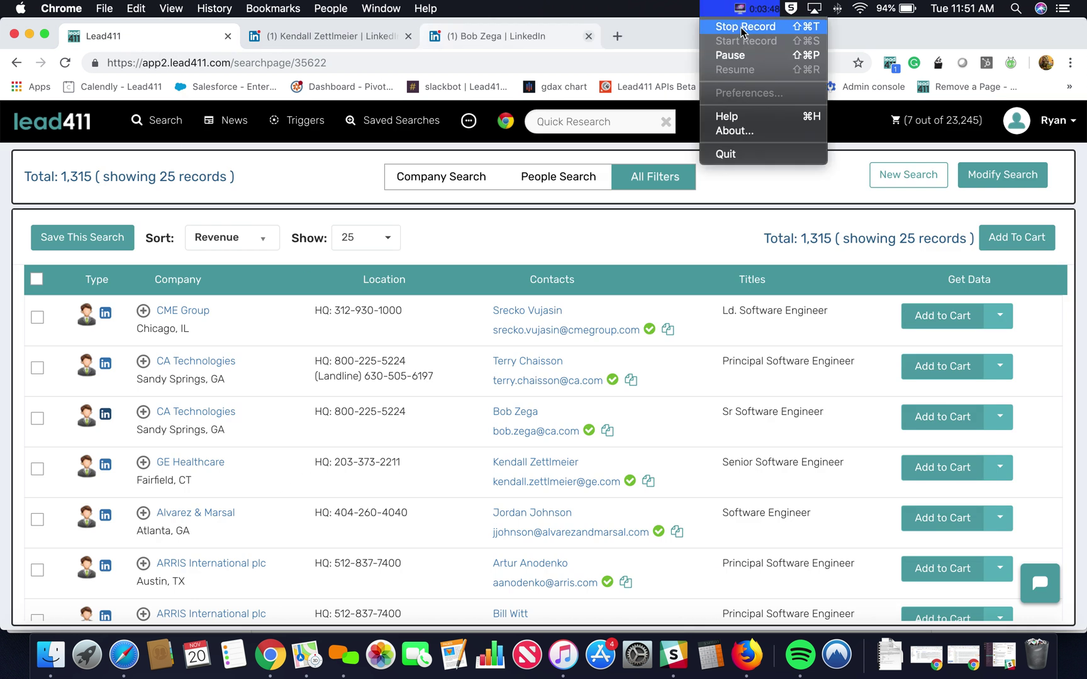